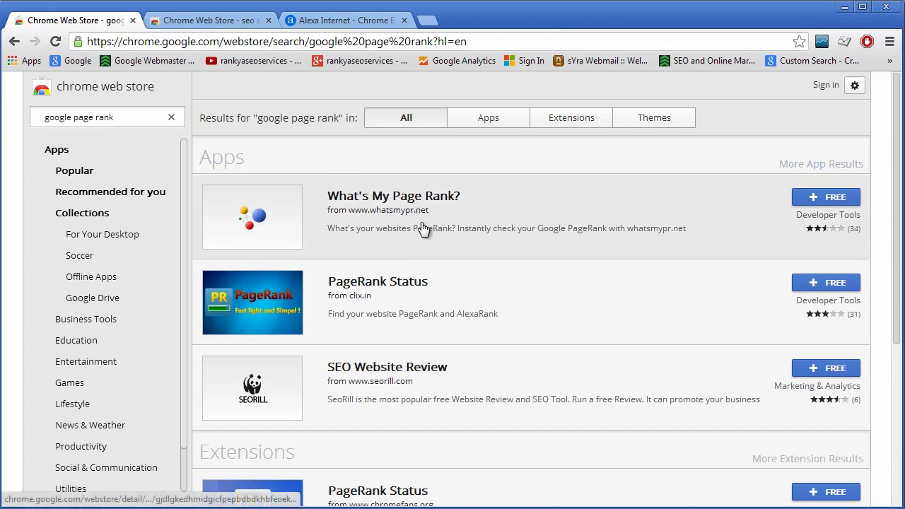
Look through the Chrome Web Store results for "google page rank" and "seo site tools", and open the Alexa Internet extension page.
scroll(593, 330, down, 4)
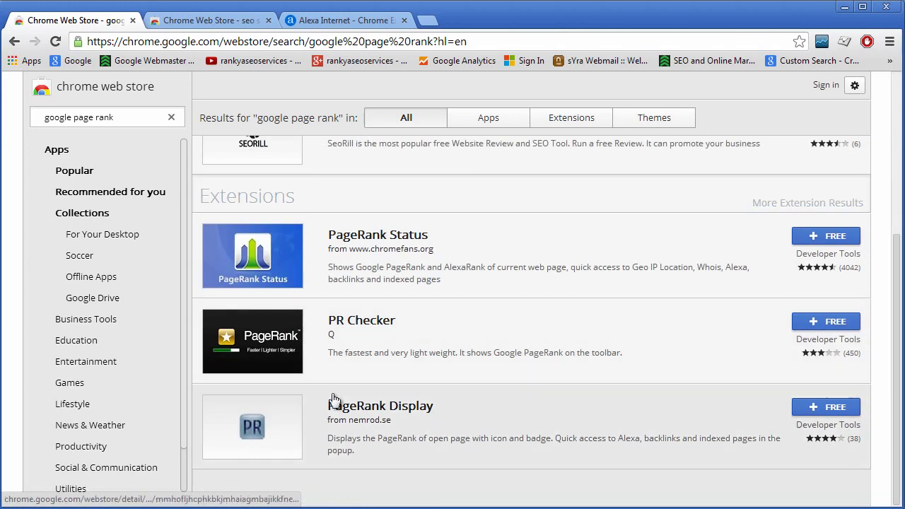
click(188, 21)
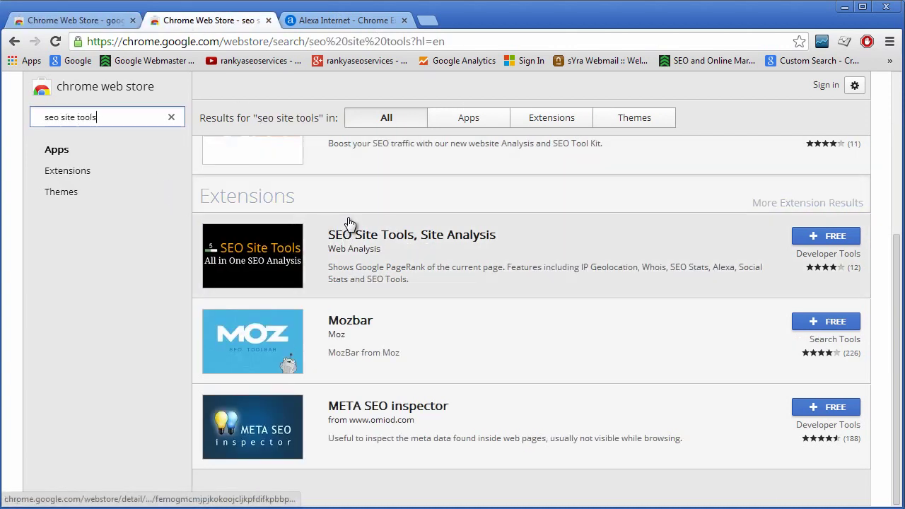
scroll(472, 318, up, 3)
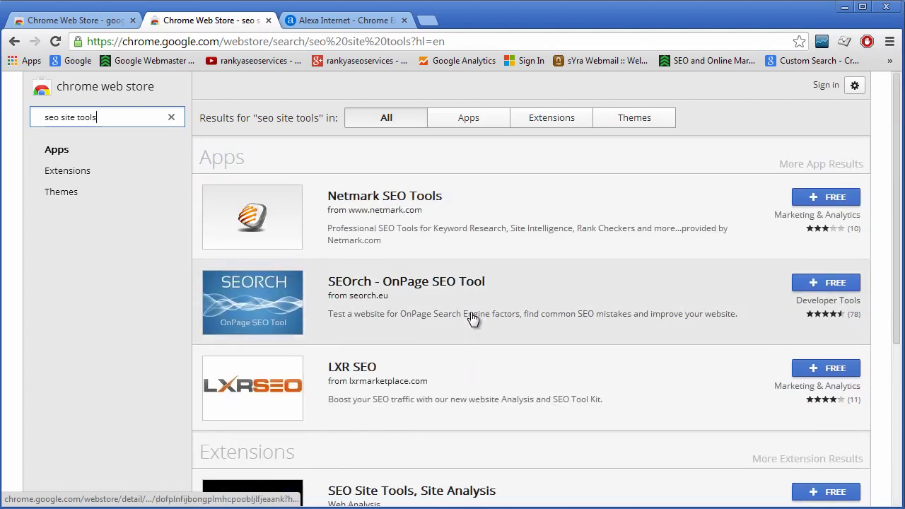
scroll(469, 321, down, 3)
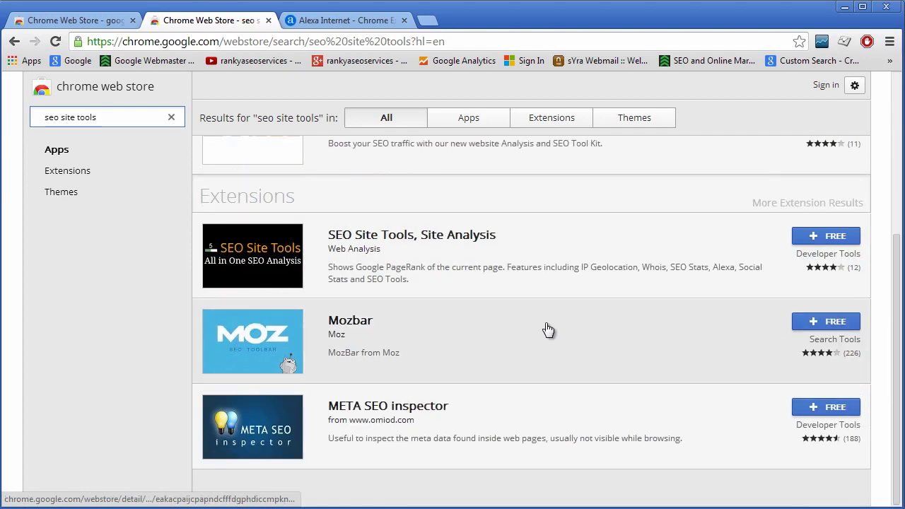
scroll(564, 330, up, 2)
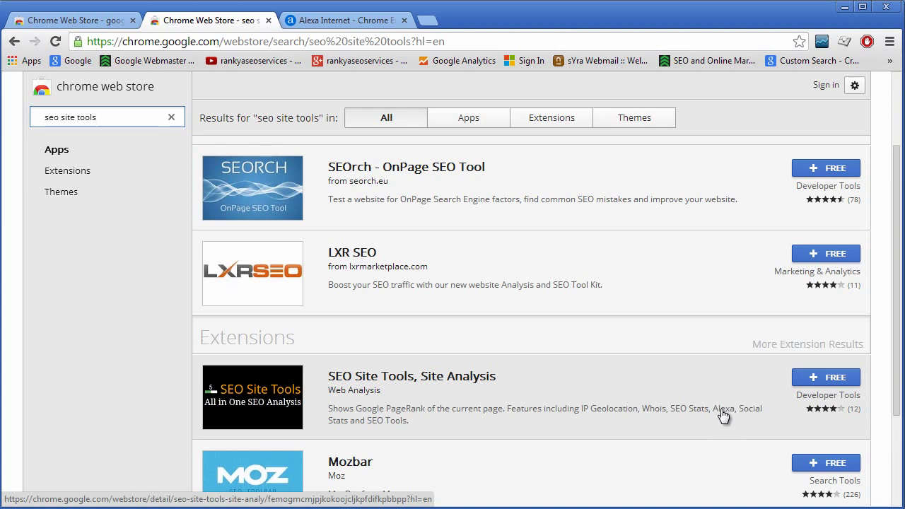
click(330, 20)
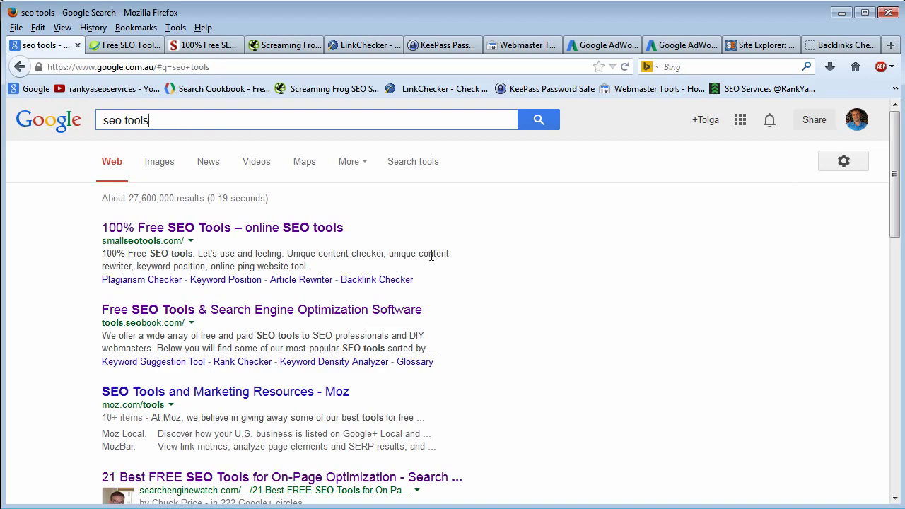
In Firefox, look over the SEO Book and Small SEO Tools sites, then return to the "seo tools" Google results.
click(139, 45)
scroll(460, 358, up, 20)
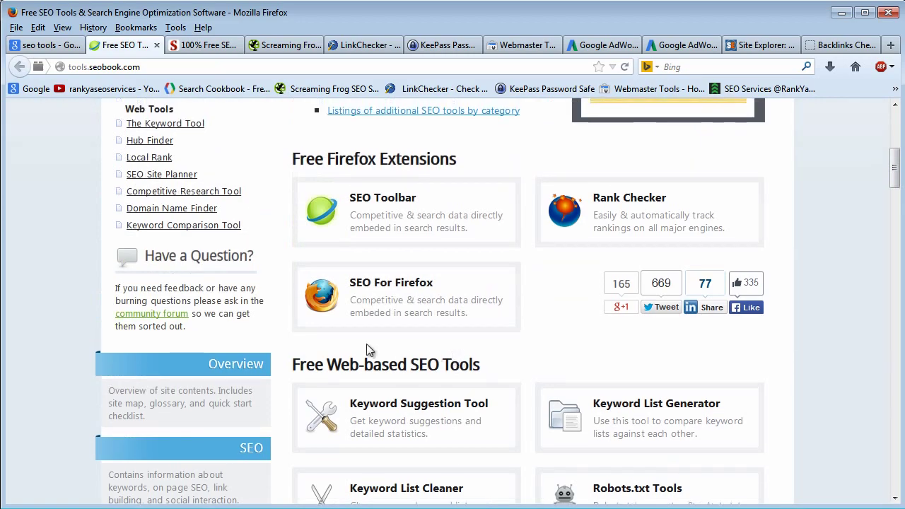
click(200, 46)
scroll(294, 296, up, 15)
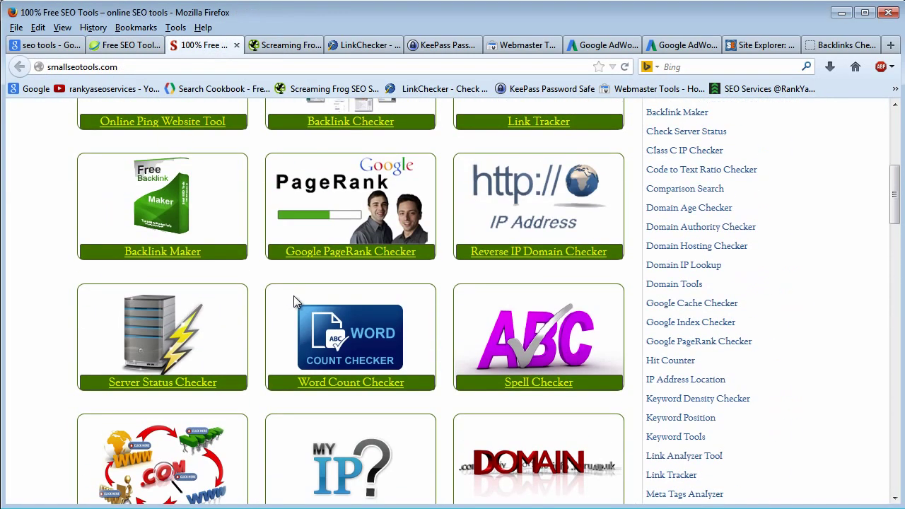
scroll(294, 296, down, 10)
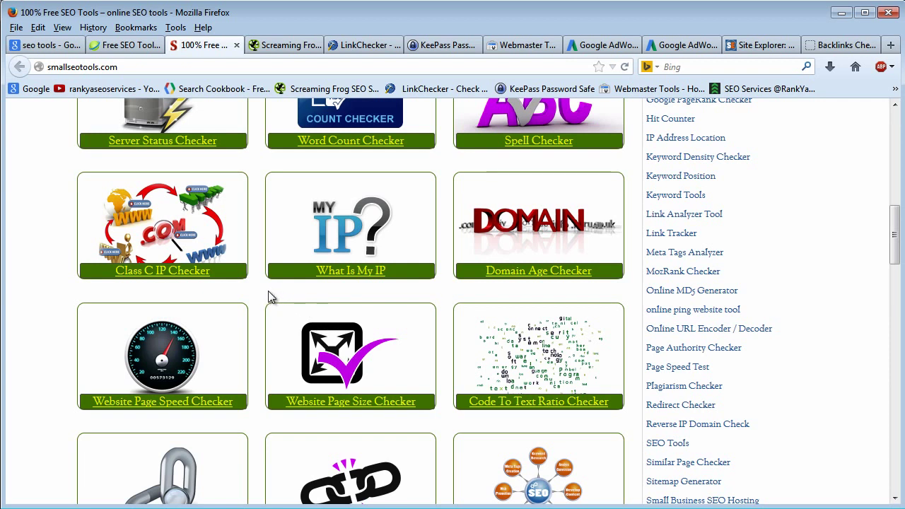
click(122, 45)
click(54, 44)
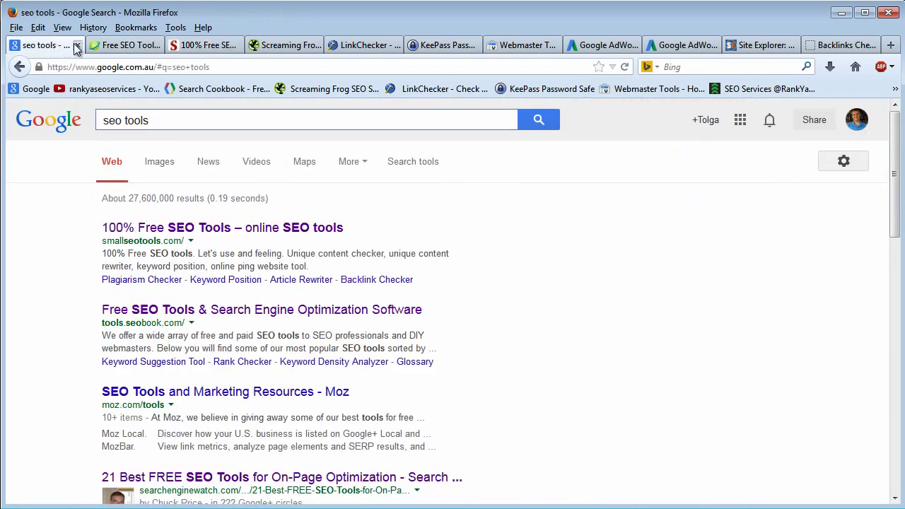
Close the "seo tools" Google results, SEO Book and Small SEO Tools pages.
click(77, 45)
click(77, 46)
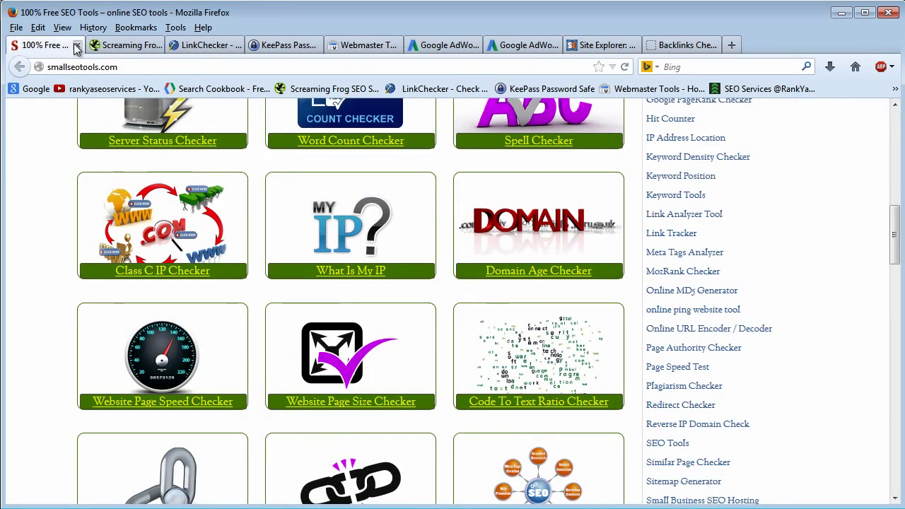
click(78, 46)
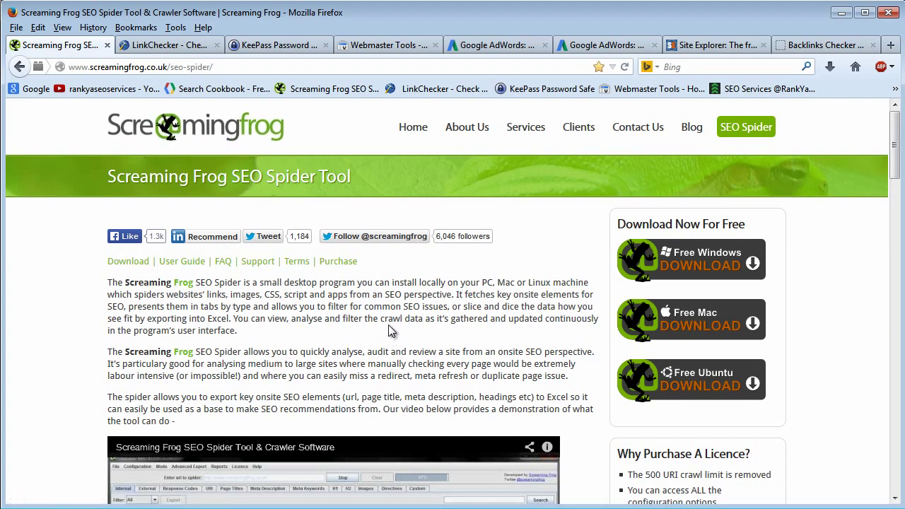
View the LinkChecker website and the crawl URL field in Screaming Frog SEO Spider.
click(170, 47)
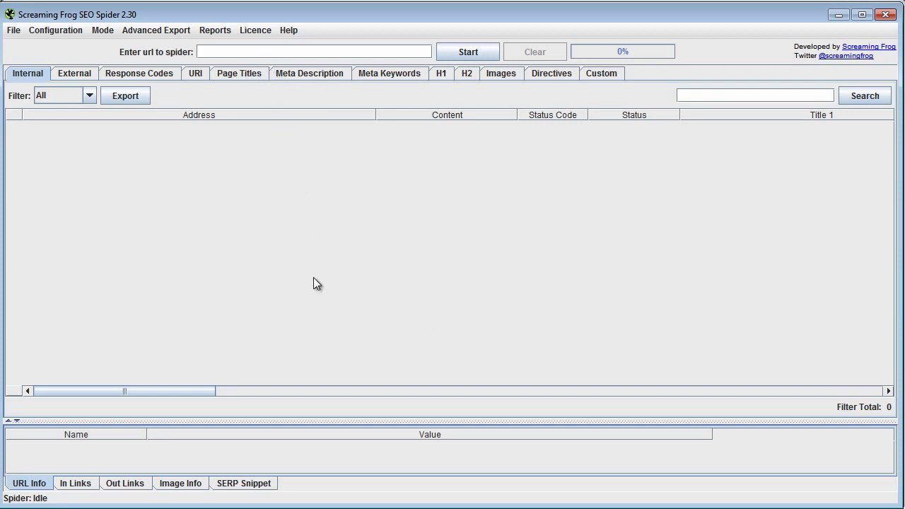
click(199, 52)
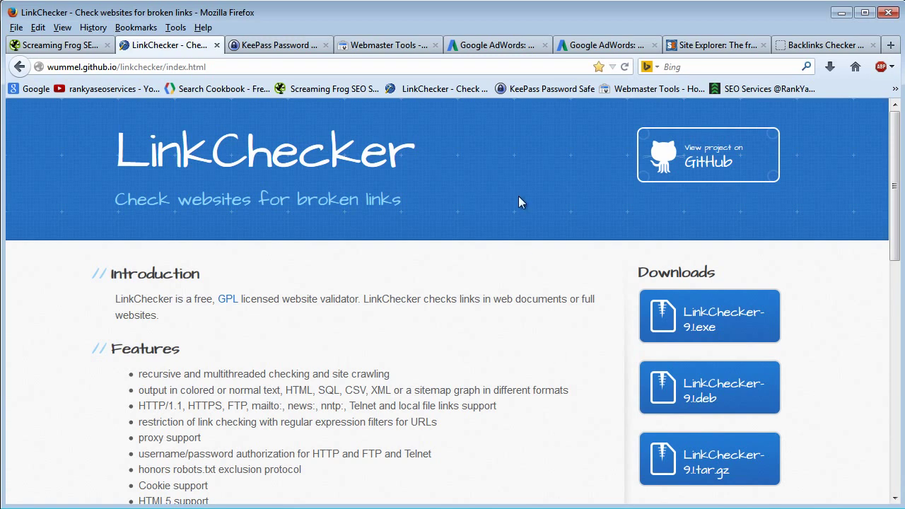
click(386, 44)
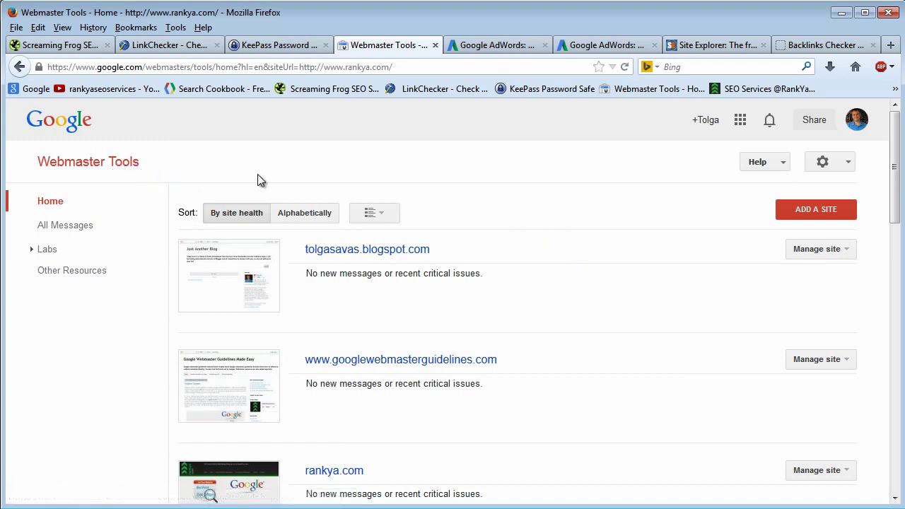
scroll(401, 258, down, 4)
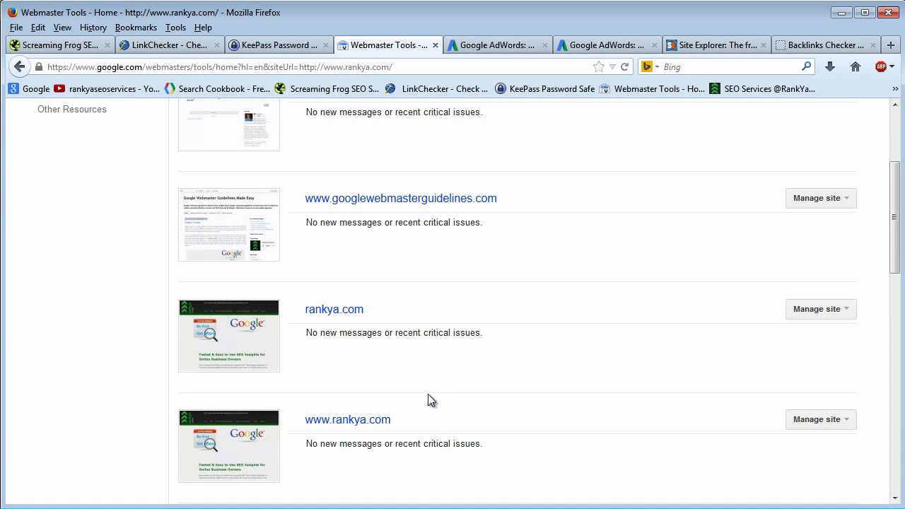
click(324, 423)
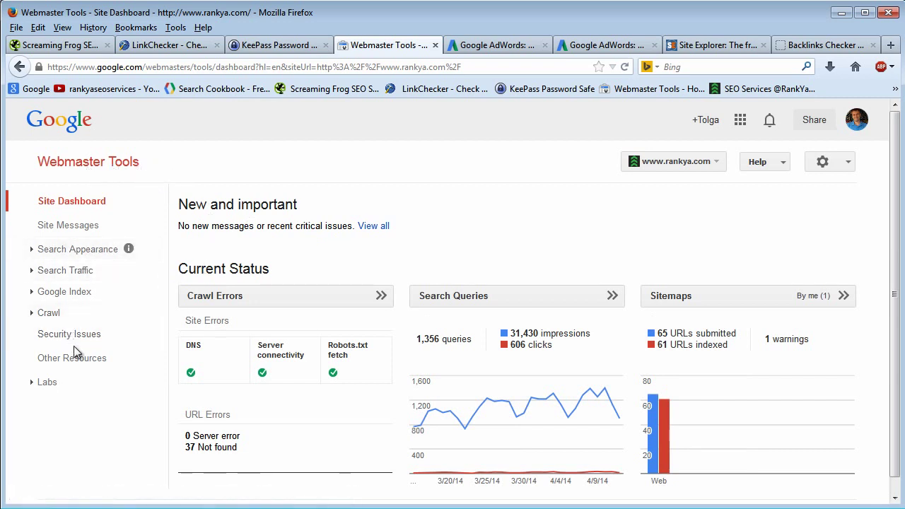
click(63, 251)
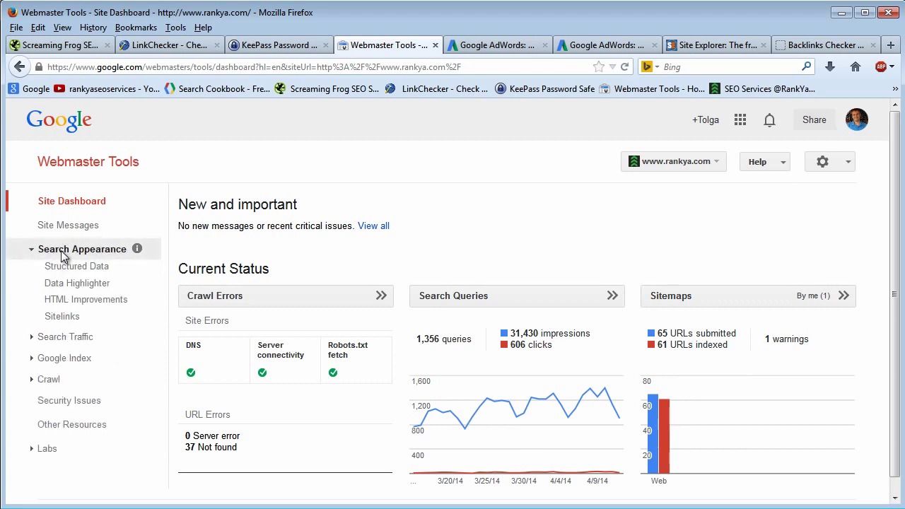
click(63, 301)
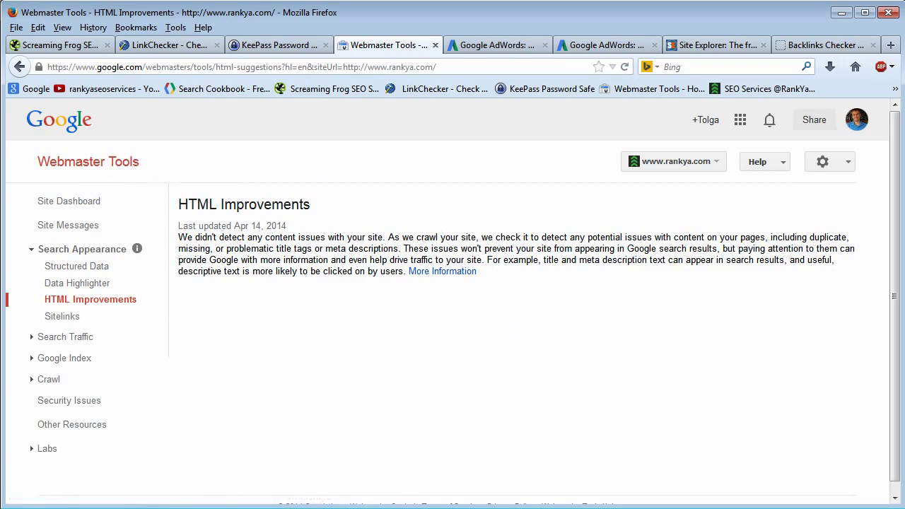
View the KeePass Password Safe website, highlighting its title and words in its description.
key(alt+Tab)
click(275, 45)
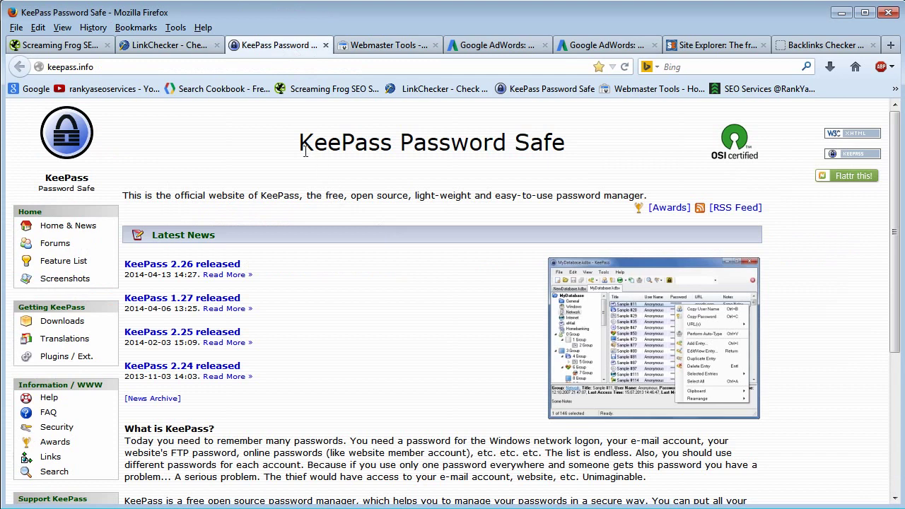
drag(303, 148, 556, 158)
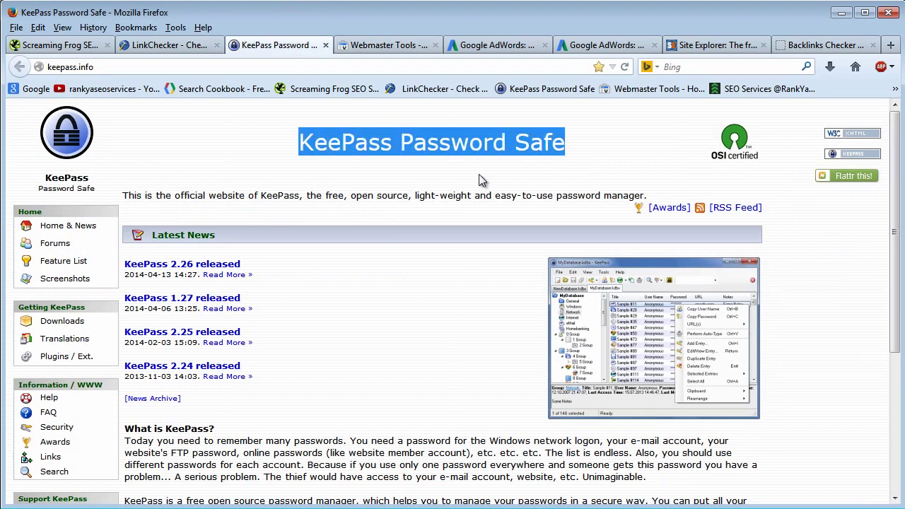
click(422, 166)
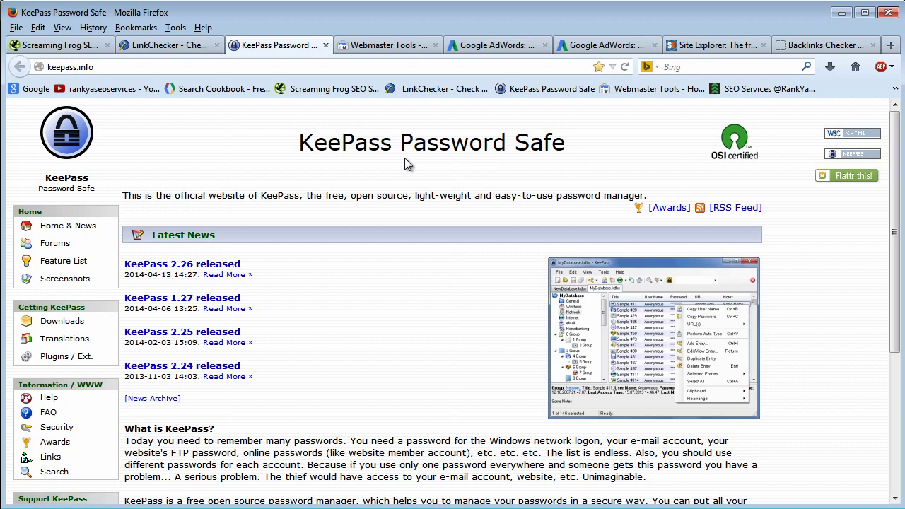
double_click(352, 197)
drag(393, 199, 409, 201)
click(415, 212)
View the Google AdWords Keyword Planner and Display Planner pages, highlighting the Display Planner heading.
click(504, 46)
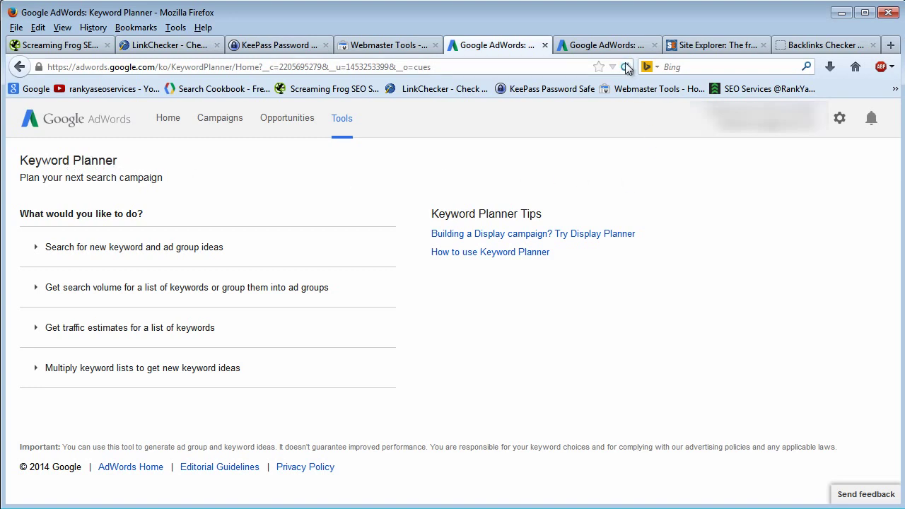
click(607, 44)
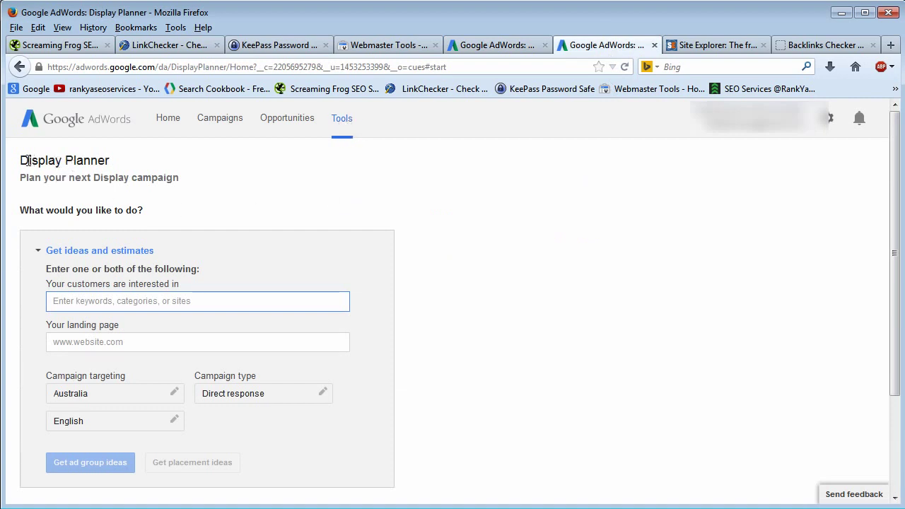
drag(19, 161, 119, 164)
click(161, 160)
drag(20, 161, 123, 164)
click(228, 169)
View the Site Explorer backlink checker and highlight its address, siteexplorer.info.
click(723, 47)
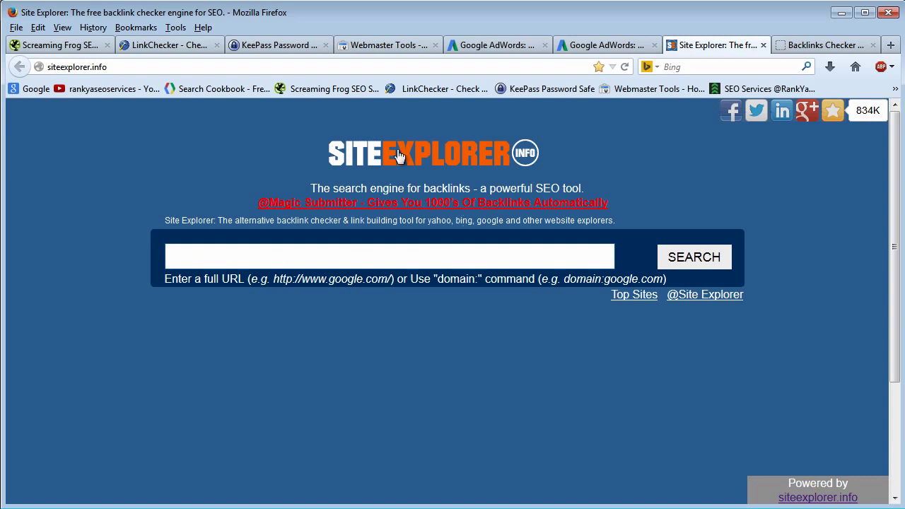
click(69, 66)
click(70, 66)
drag(118, 67, 37, 66)
click(178, 75)
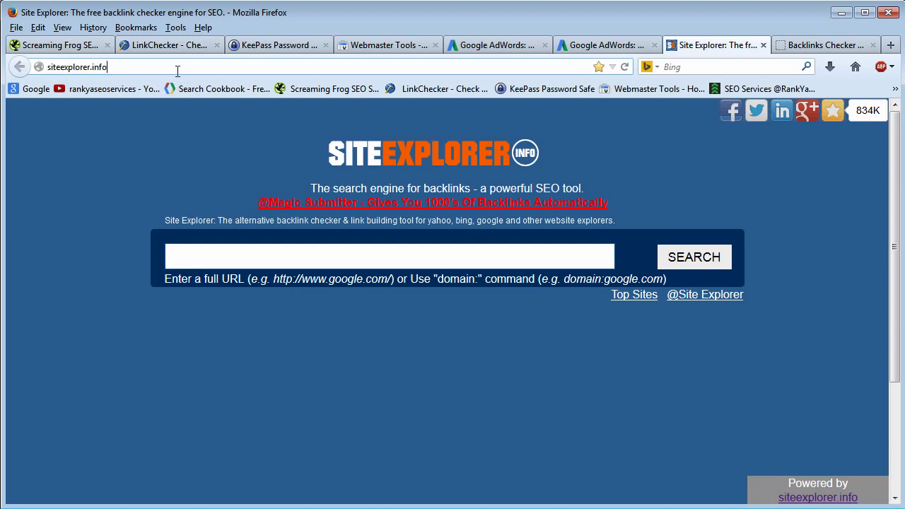
View the Backlink Watch site and place the cursor in its website URL field.
click(818, 45)
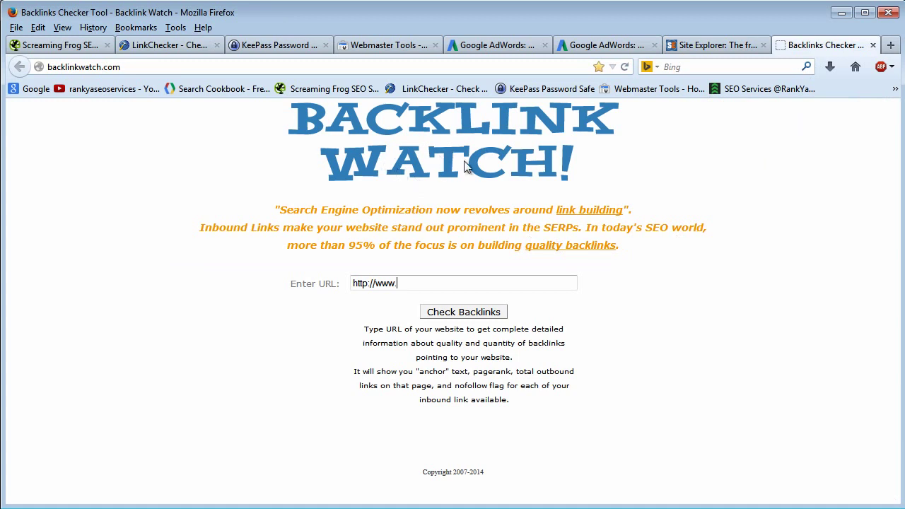
click(439, 285)
click(439, 285)
click(368, 110)
click(426, 285)
Open Google in a new tab and start the search query with a double quotation mark.
click(891, 45)
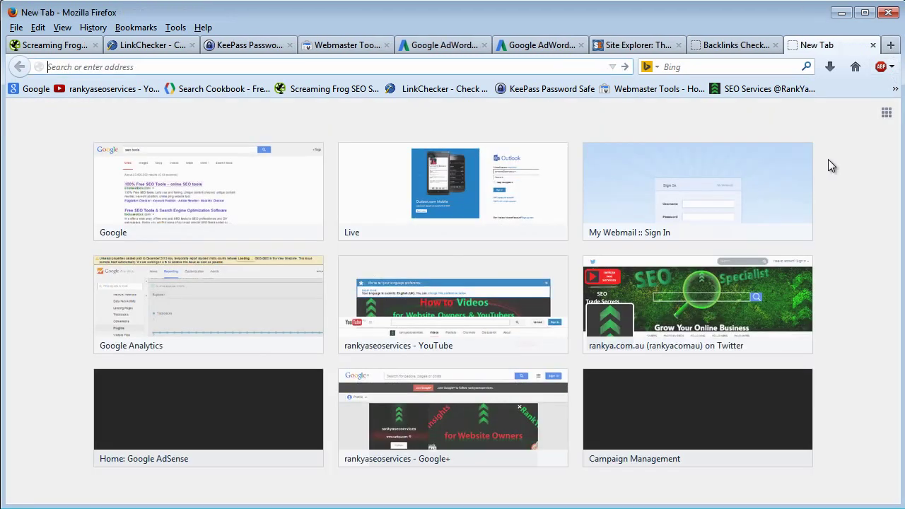
click(216, 186)
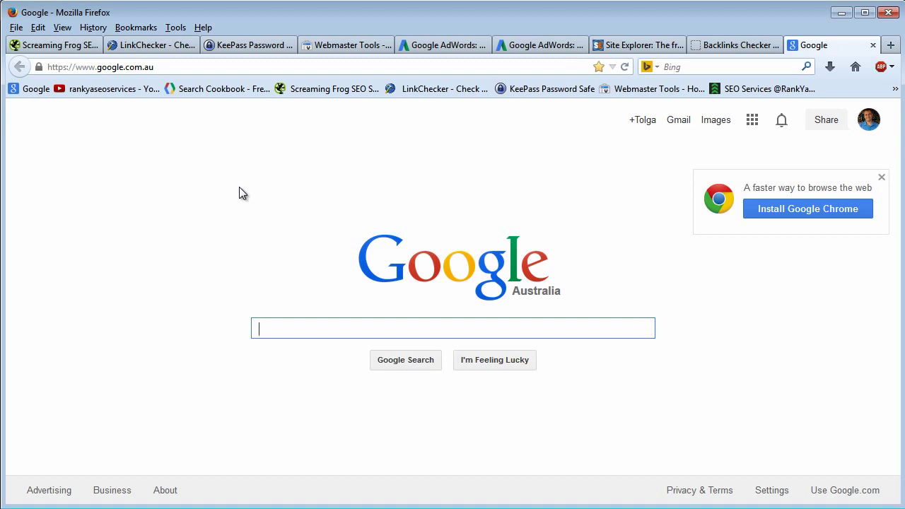
text(")
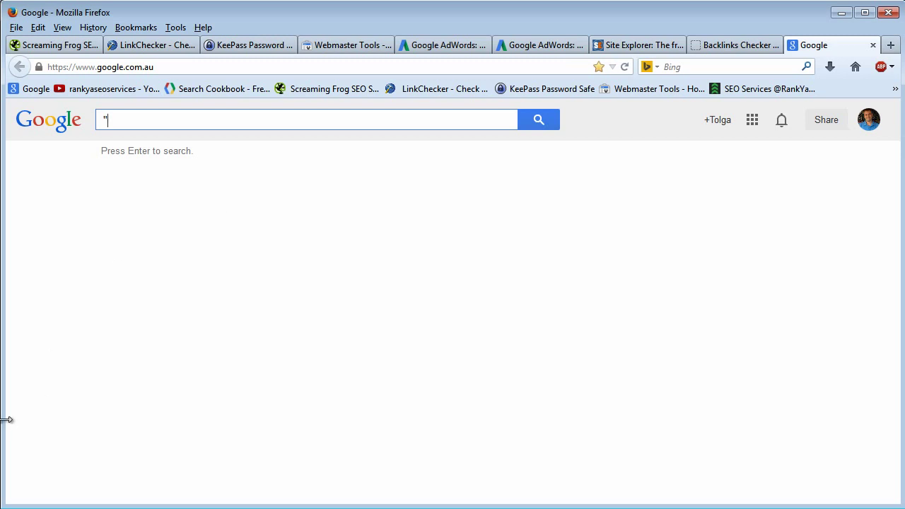
Copy truethai.com.au from the Notepad note, paste it after the quotation mark in the Google query, and highlight the pasted domain.
click(60, 497)
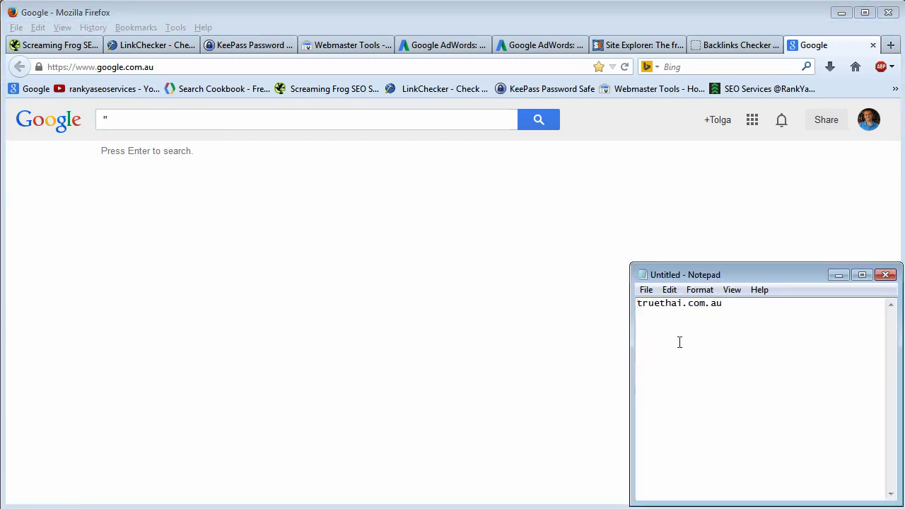
drag(728, 305, 635, 305)
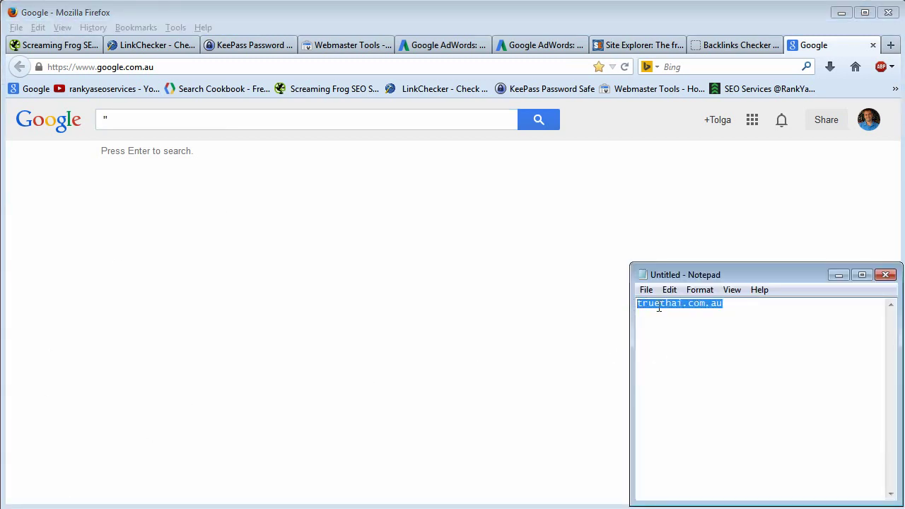
right_click(658, 308)
click(689, 347)
click(140, 121)
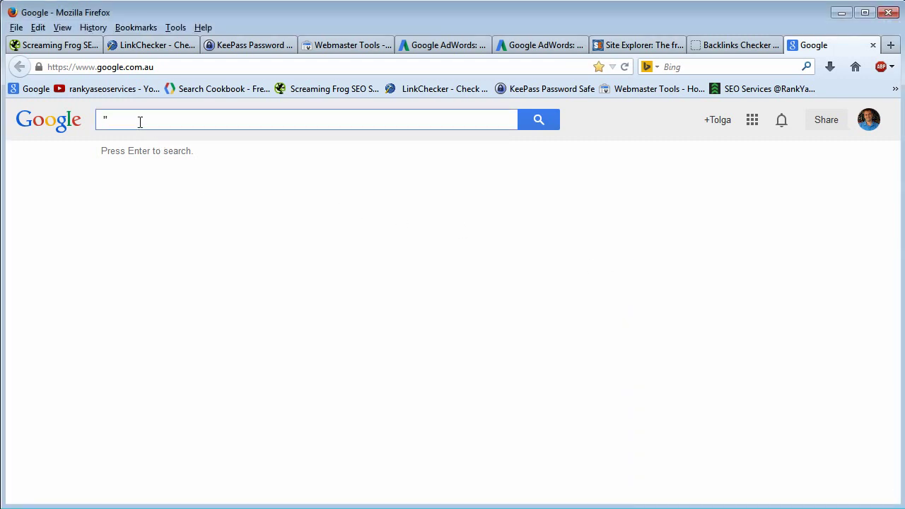
key(ctrl+v)
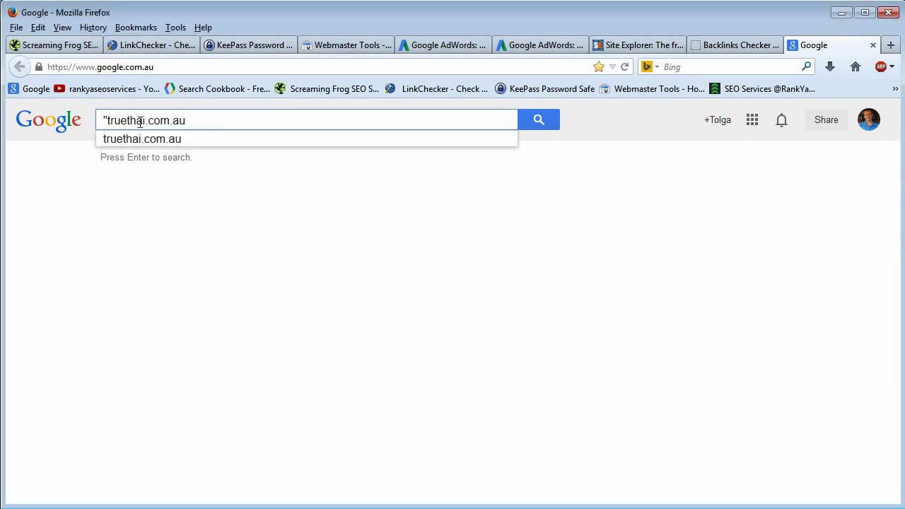
drag(196, 122, 106, 121)
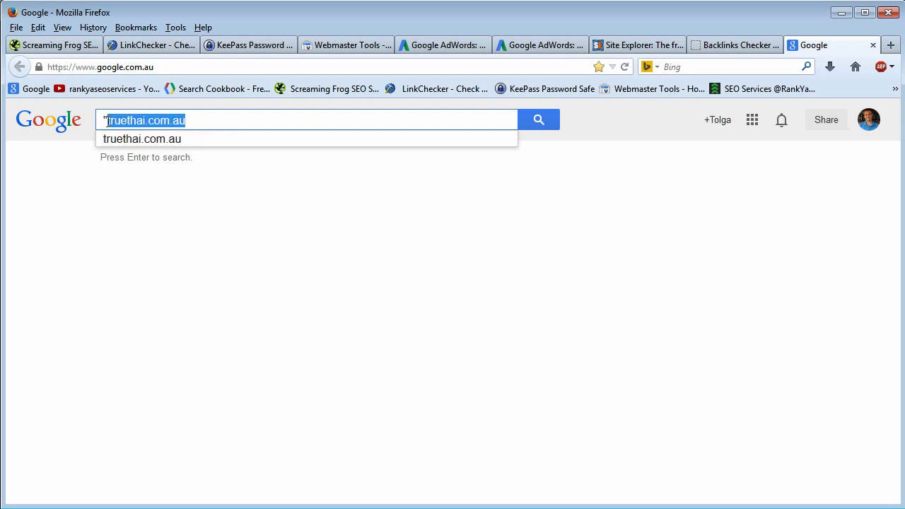
Close the quotation around truethai.com.au in the Google query and append the exclusion -inurl:truethai.com.au, pasting the domain after the operator.
click(197, 120)
text(")
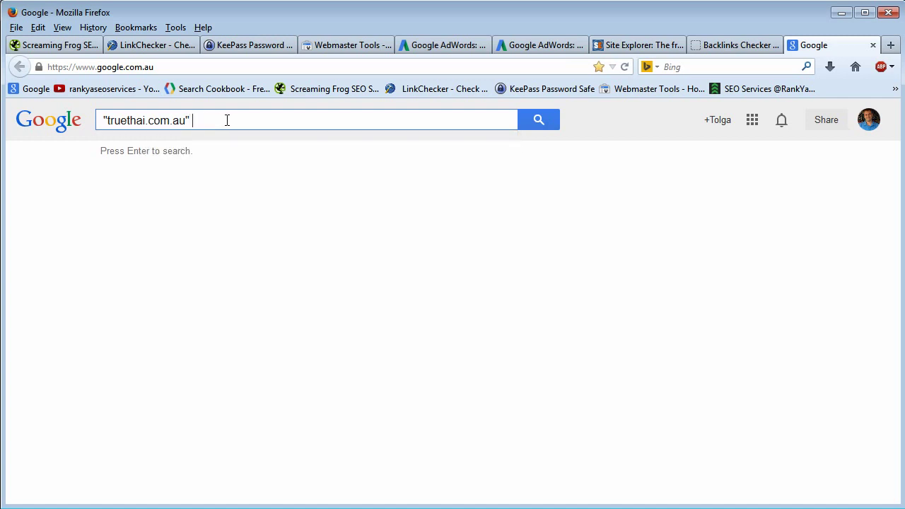
text( -inurl:)
right_click(227, 120)
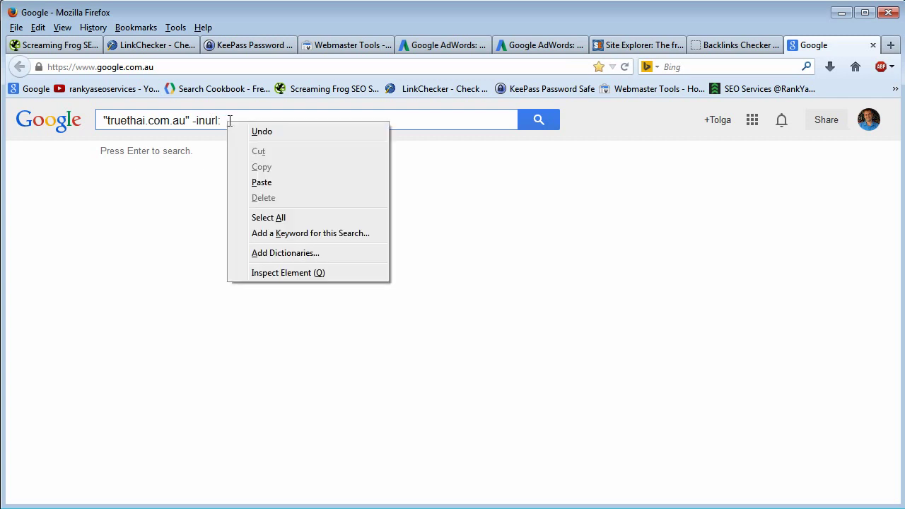
click(264, 177)
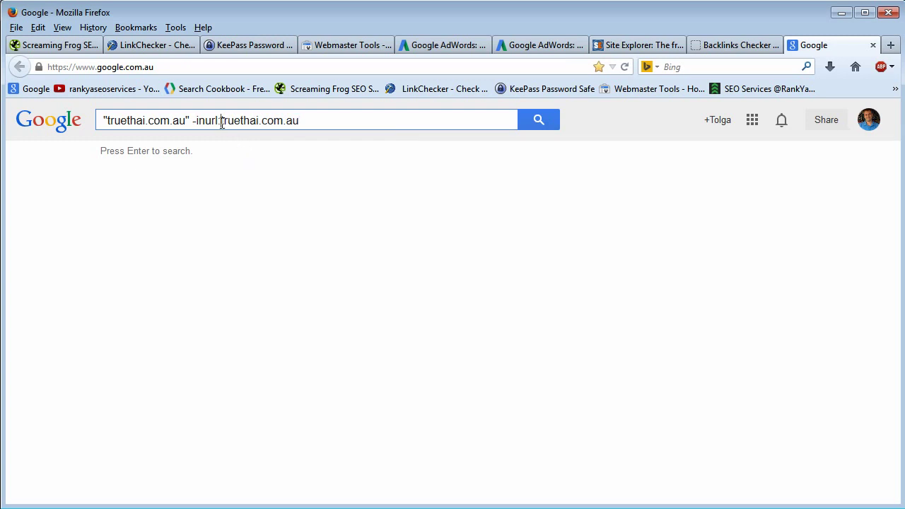
Highlight the excluded domain in the query and the complete -inurl:truethai.com.au exclusion to review its syntax.
drag(221, 121, 309, 123)
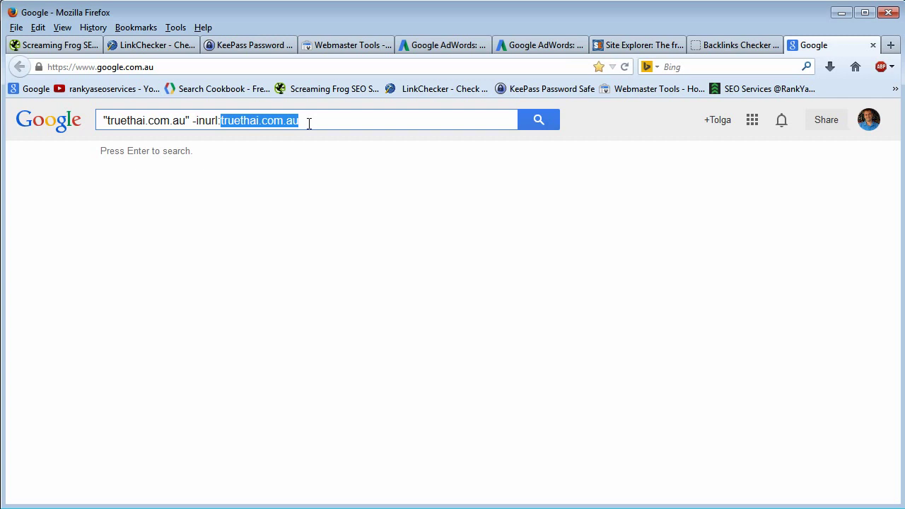
click(309, 124)
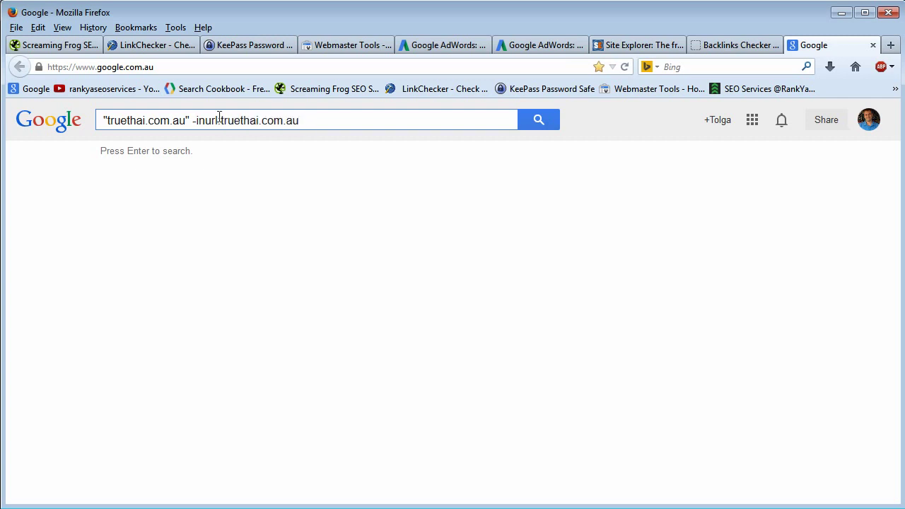
drag(222, 121, 299, 122)
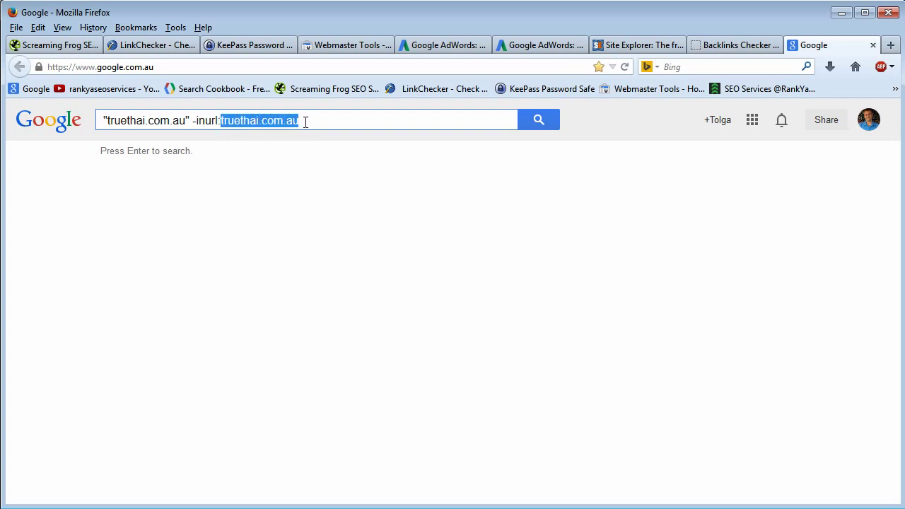
click(259, 128)
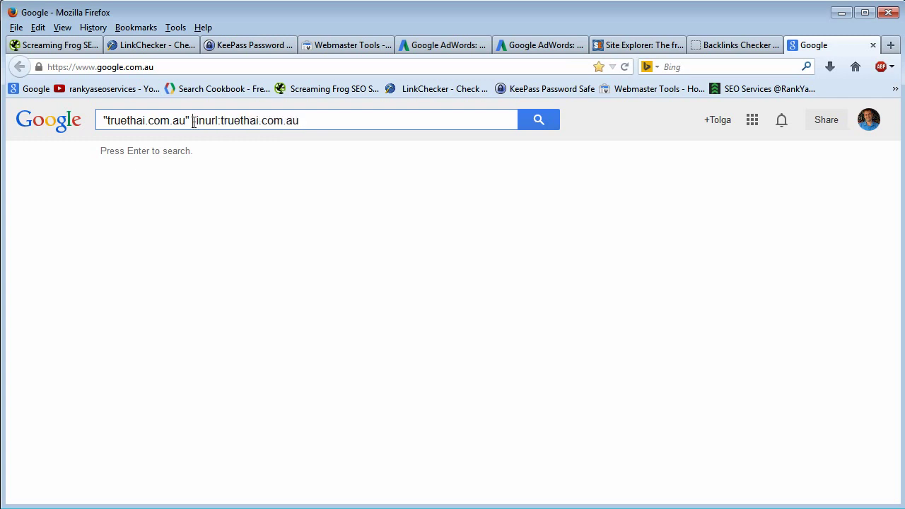
drag(193, 121, 304, 121)
click(323, 120)
Highlight the quoted truethai.com.au, the inurl:truethai.com.au operator and its domain in the query to compare both parts.
drag(186, 120, 108, 120)
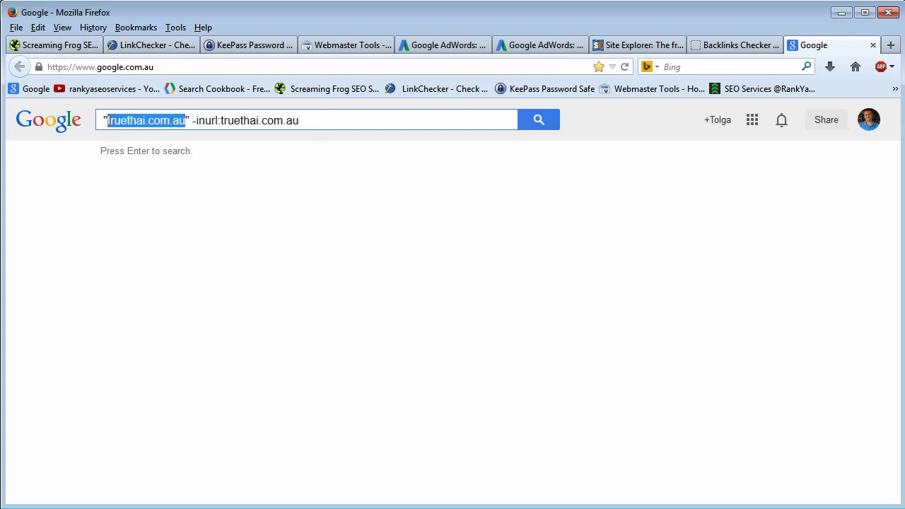
click(200, 121)
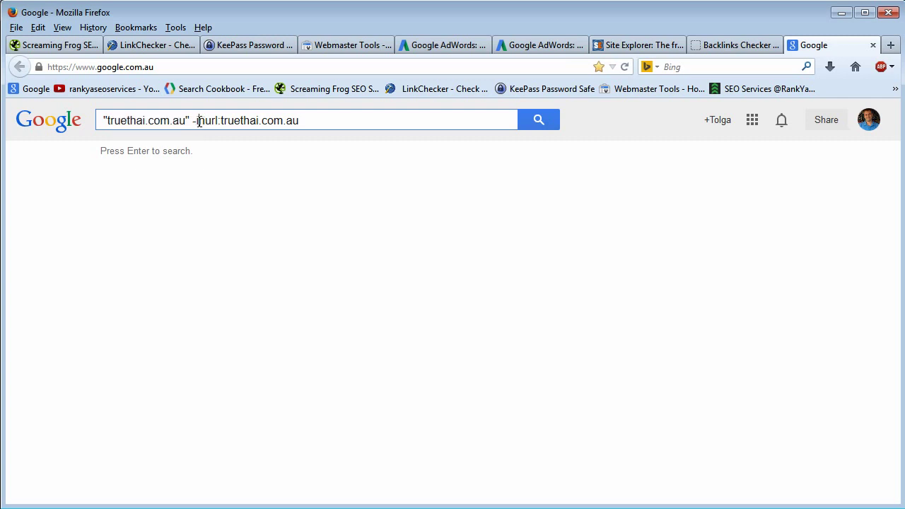
drag(196, 121, 303, 122)
click(222, 121)
drag(222, 121, 307, 121)
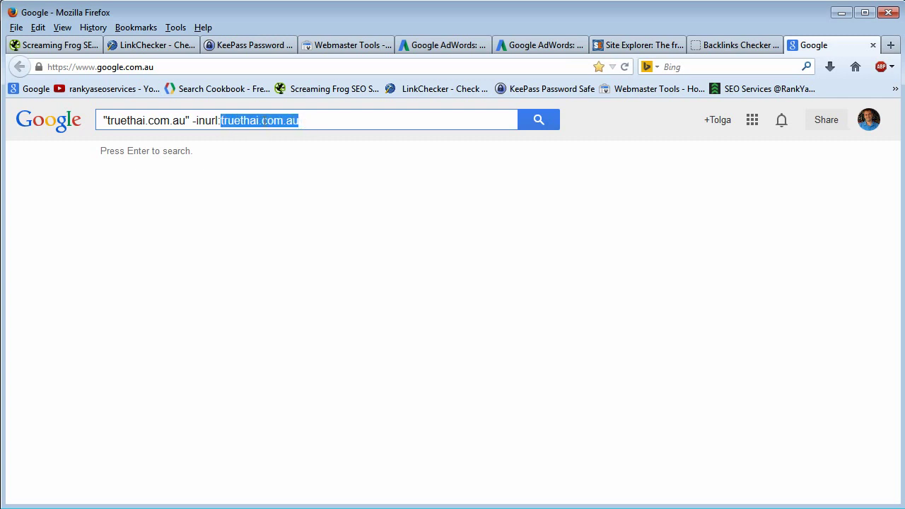
click(228, 121)
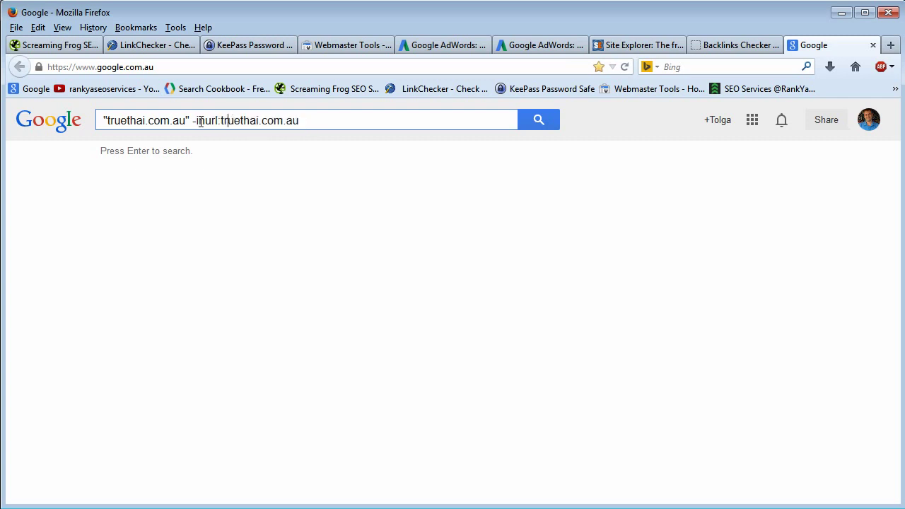
Highlight the exclusion and its minus sign, and run the Google search for "truethai.com.au" -inurl:truethai.com.au.
drag(192, 121, 318, 122)
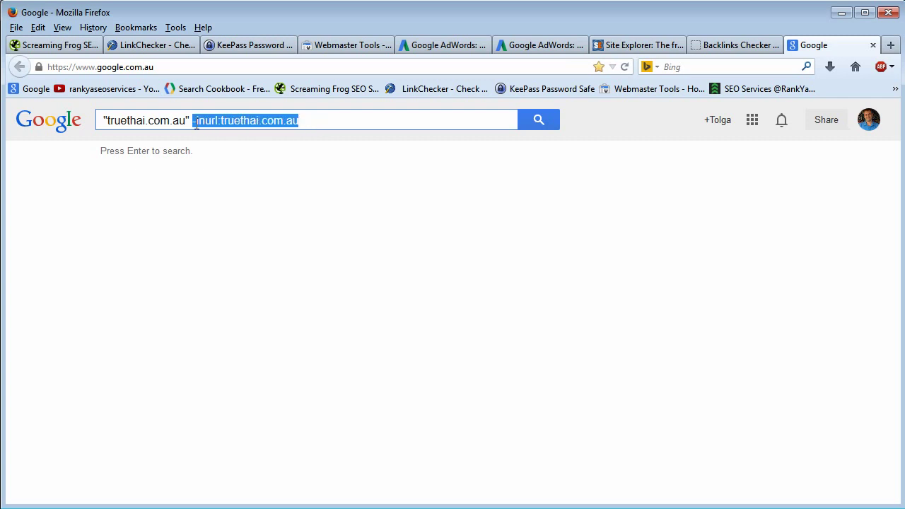
click(196, 125)
drag(193, 125, 199, 125)
click(259, 121)
click(541, 125)
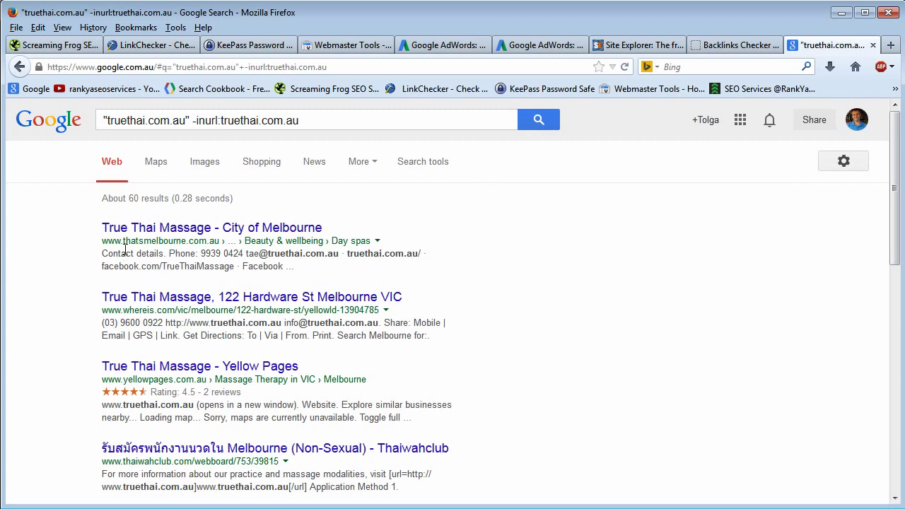
Compare the first result's site address and snippet with the quoted and excluded domains in the query by highlighting each.
drag(124, 242, 225, 244)
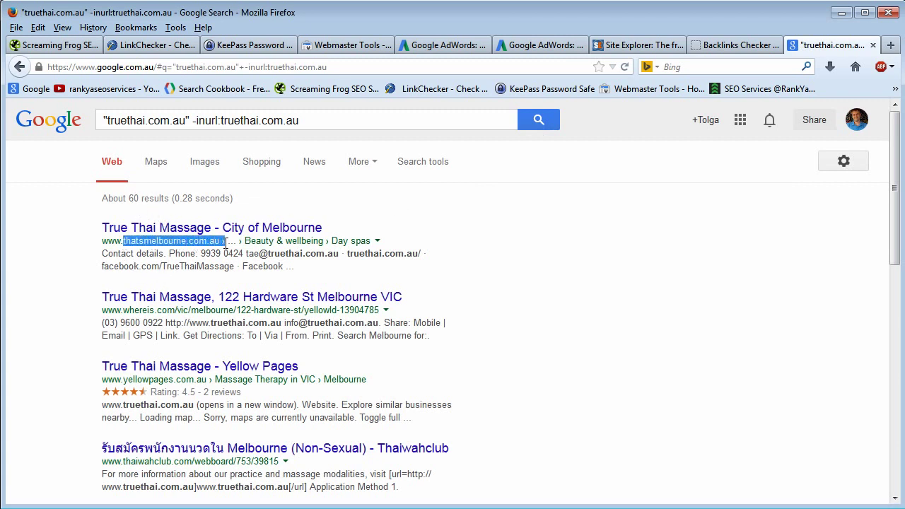
drag(221, 121, 324, 126)
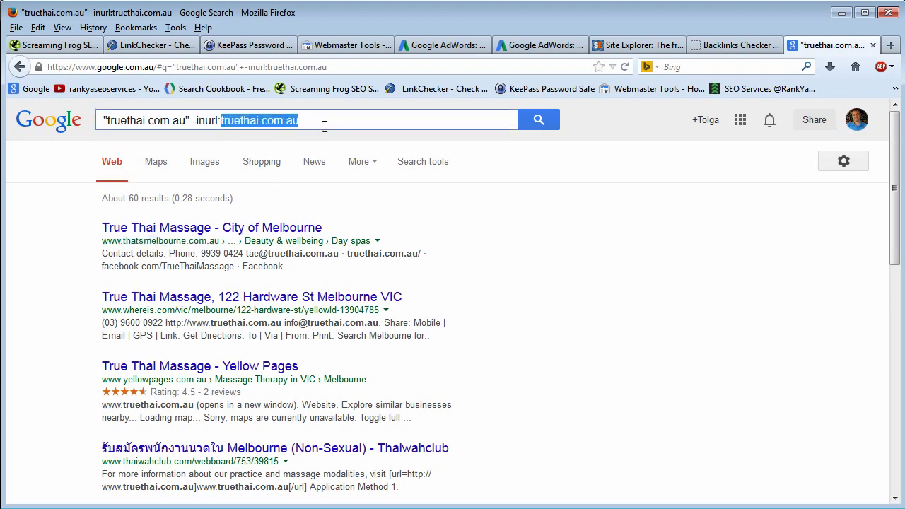
click(240, 213)
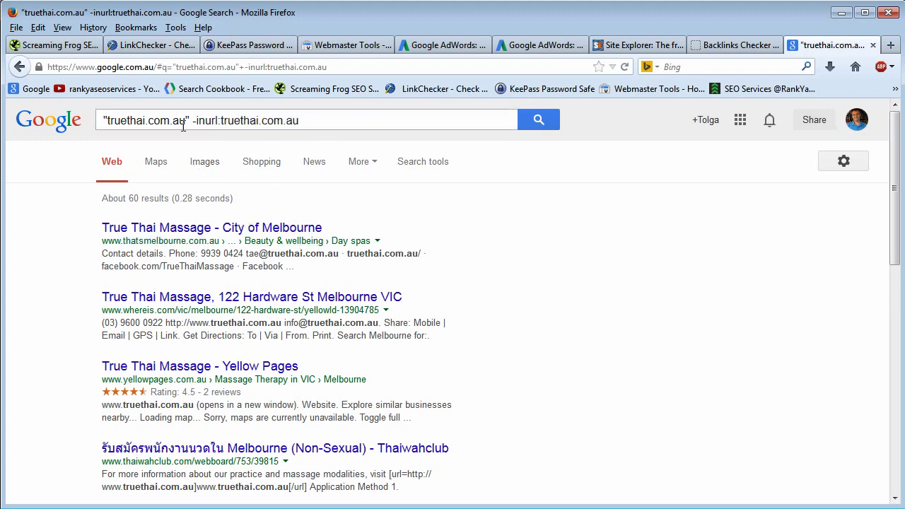
drag(183, 126, 108, 124)
drag(268, 254, 342, 256)
click(342, 256)
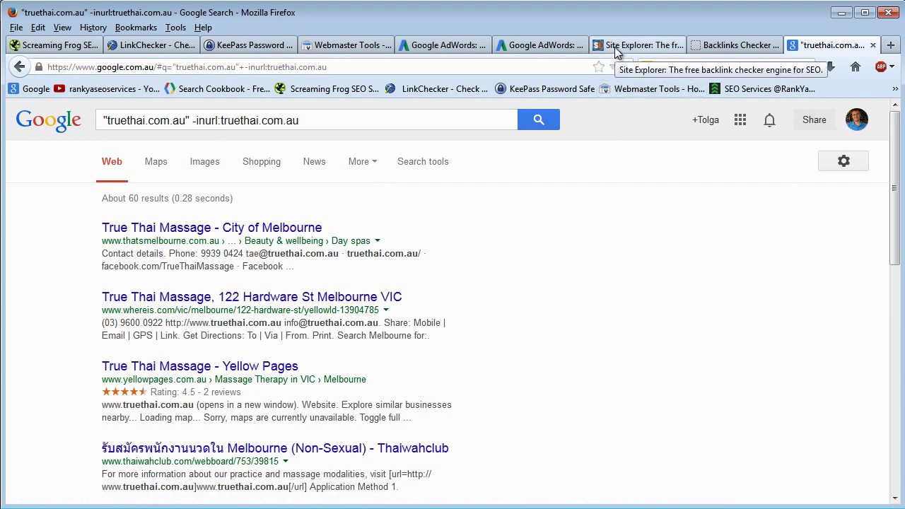
click(222, 121)
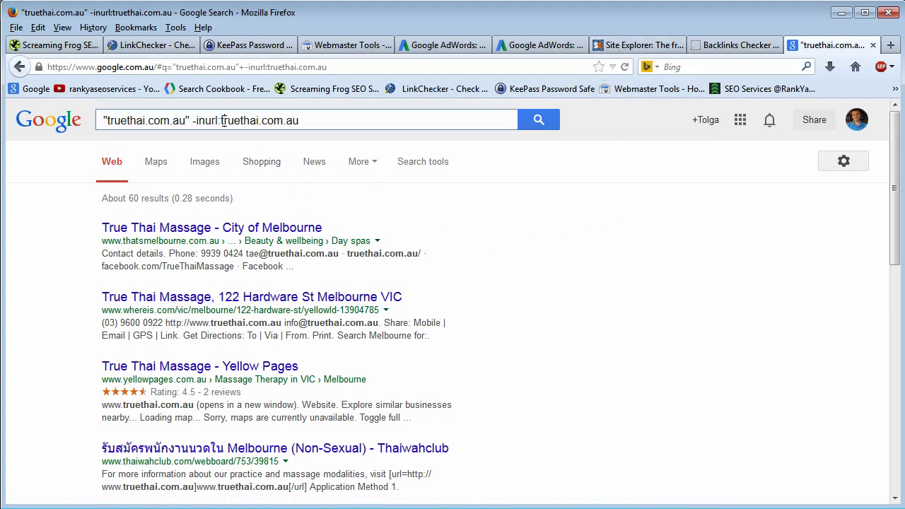
drag(220, 121, 334, 125)
click(334, 126)
View the Site Explorer and Backlink Watch pages and return to the Google results for the truethai.com.au query.
click(640, 45)
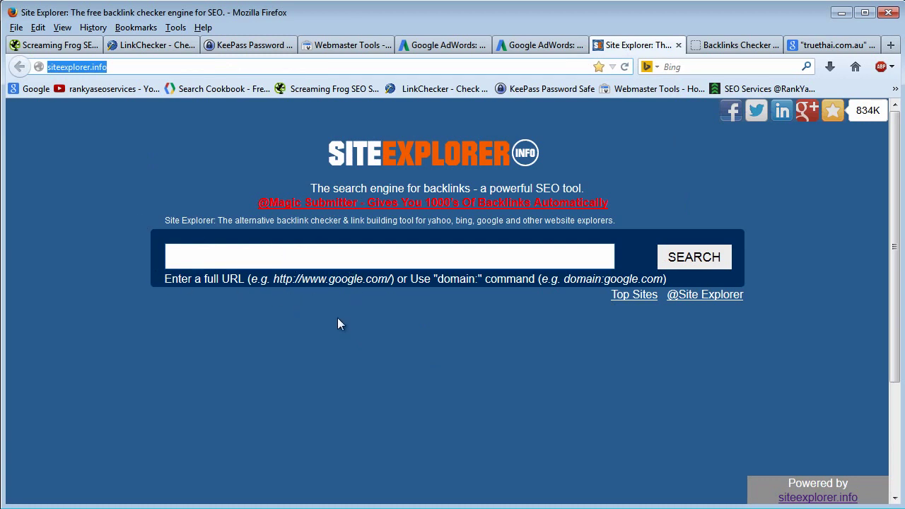
click(728, 45)
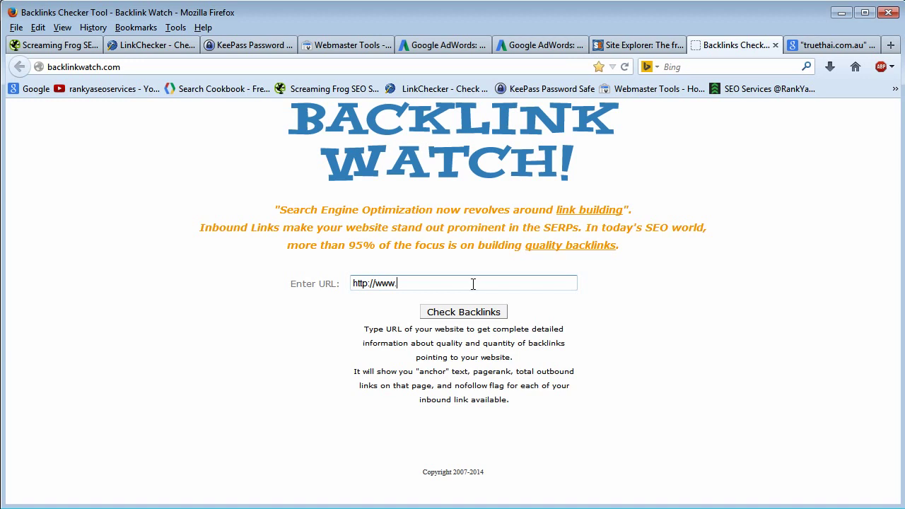
click(824, 44)
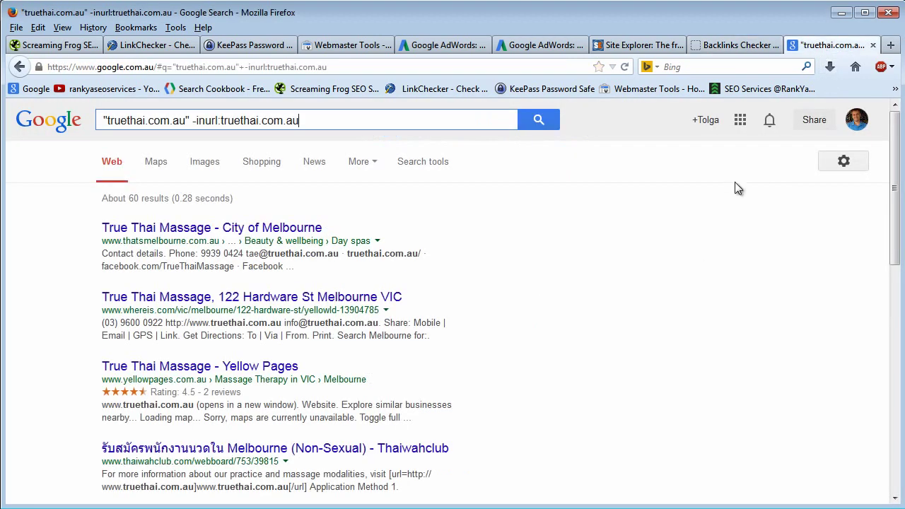
Highlight the quoted truethai.com.au in the query and its matching domain text in the first result's snippet.
drag(186, 120, 107, 121)
click(136, 121)
click(186, 121)
drag(186, 121, 110, 124)
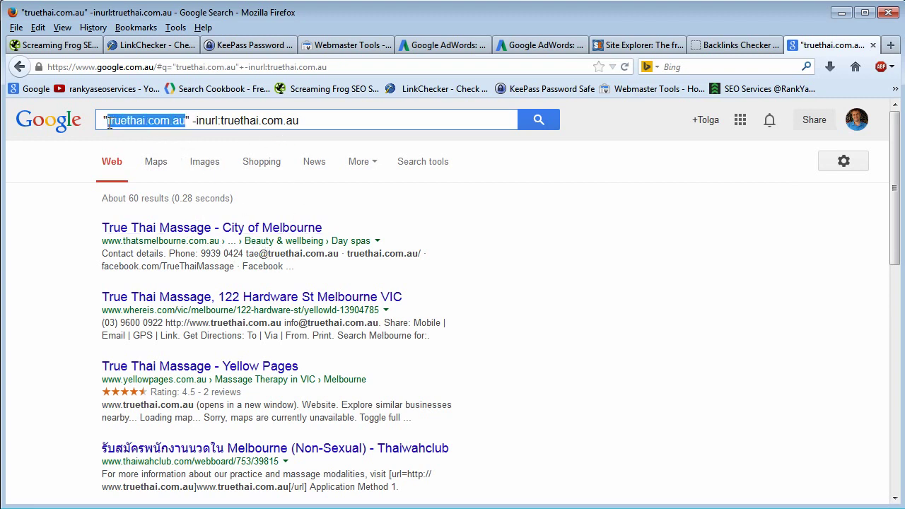
click(267, 257)
drag(267, 257, 345, 256)
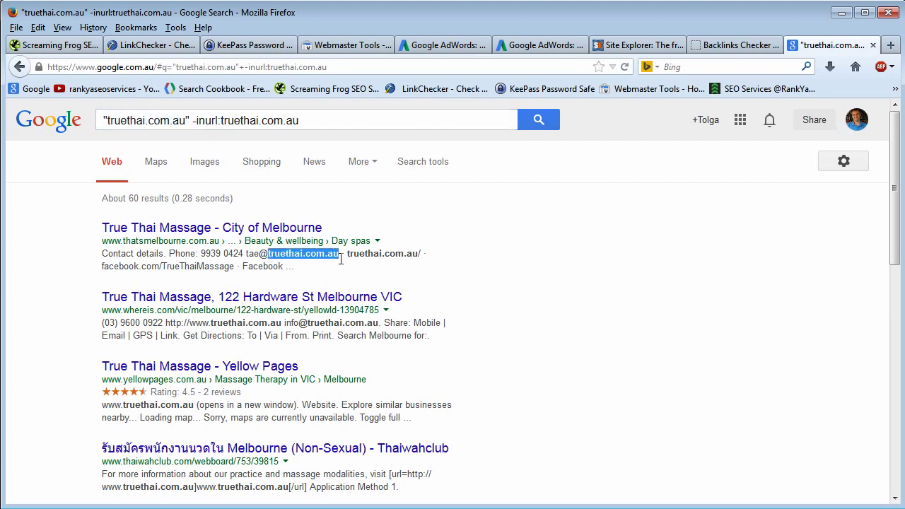
click(372, 258)
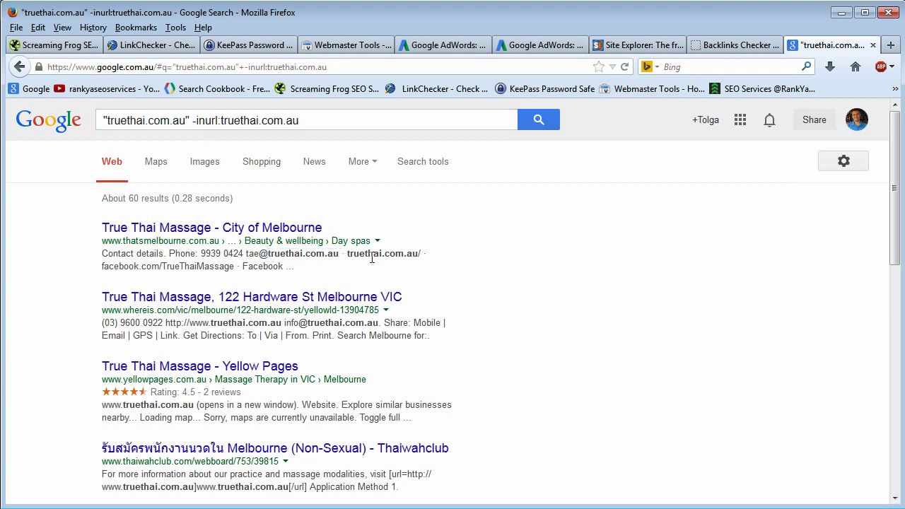
double_click(186, 120)
click(186, 120)
drag(186, 120, 109, 122)
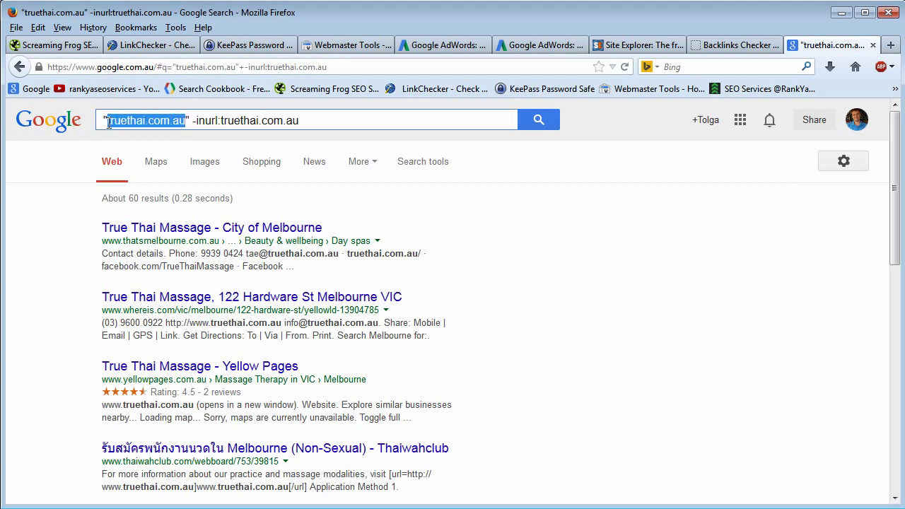
click(108, 122)
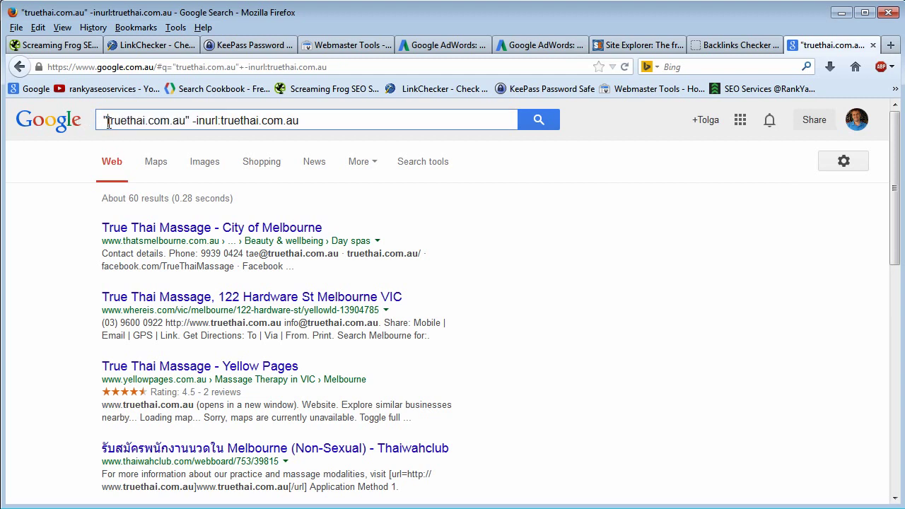
click(149, 121)
Revisit Site Explorer and Backlink Watch as alternative backlink checkers and switch back to the Google search results.
click(635, 46)
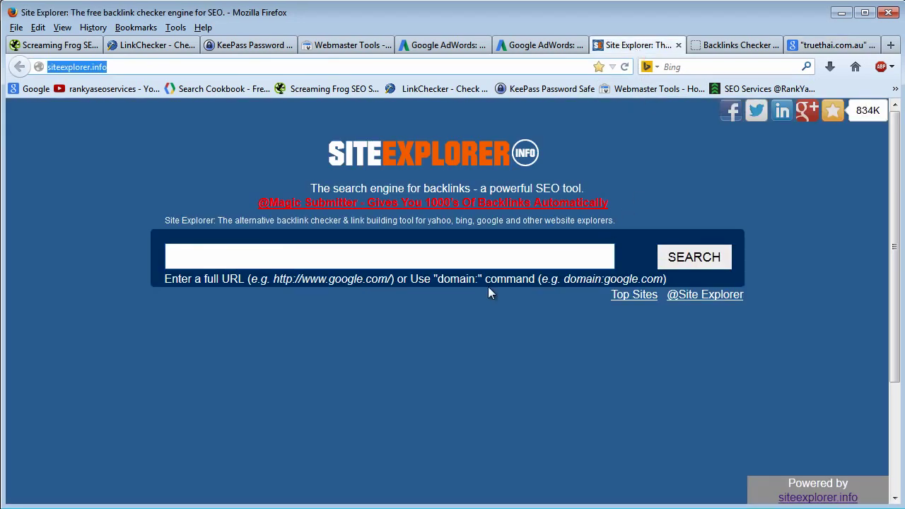
click(756, 45)
click(827, 45)
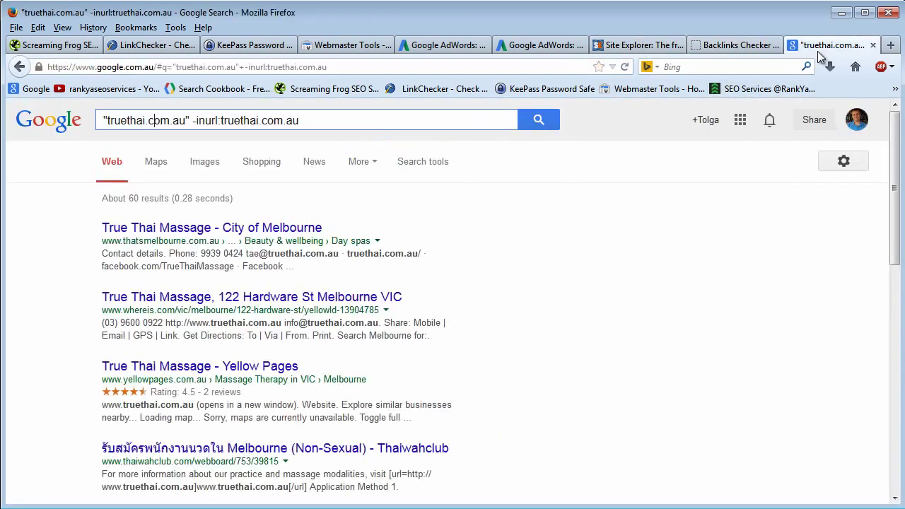